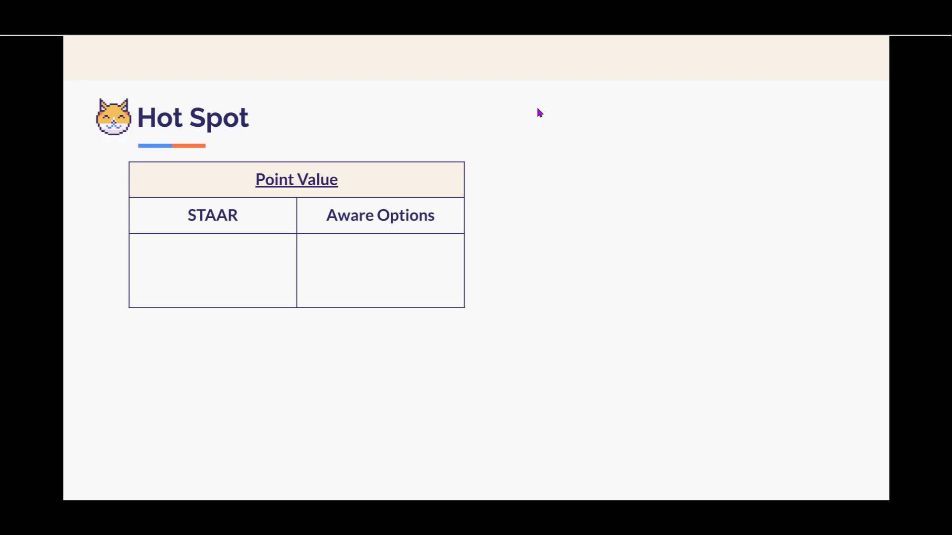
left_click(534, 98)
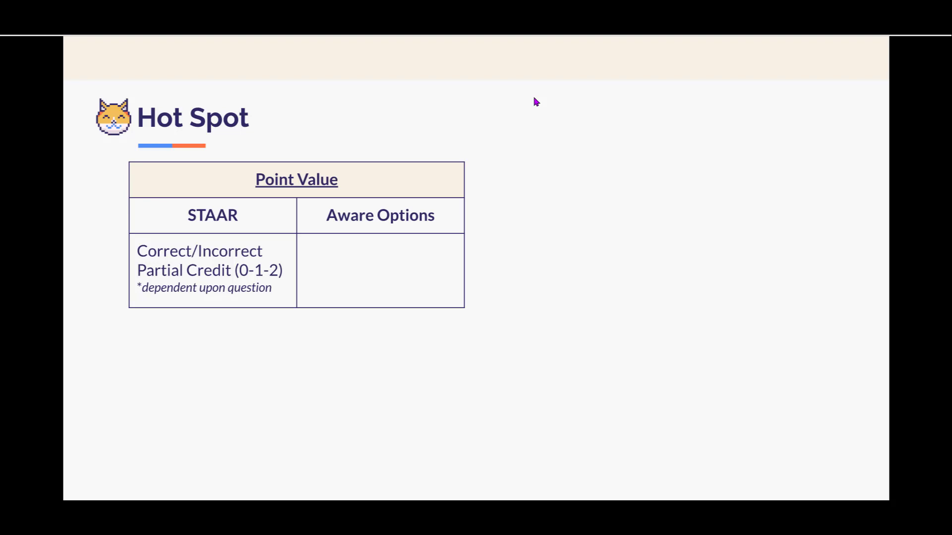
left_click(534, 98)
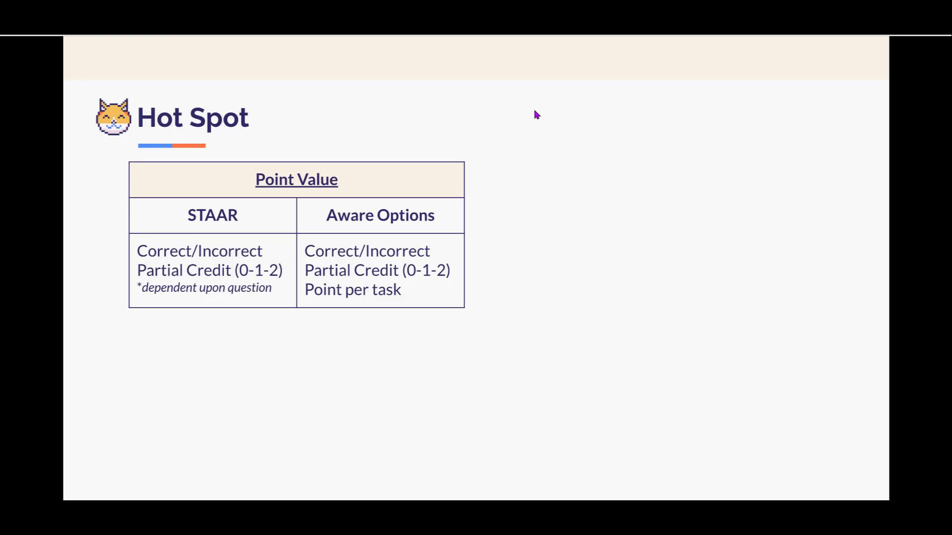
left_click(517, 88)
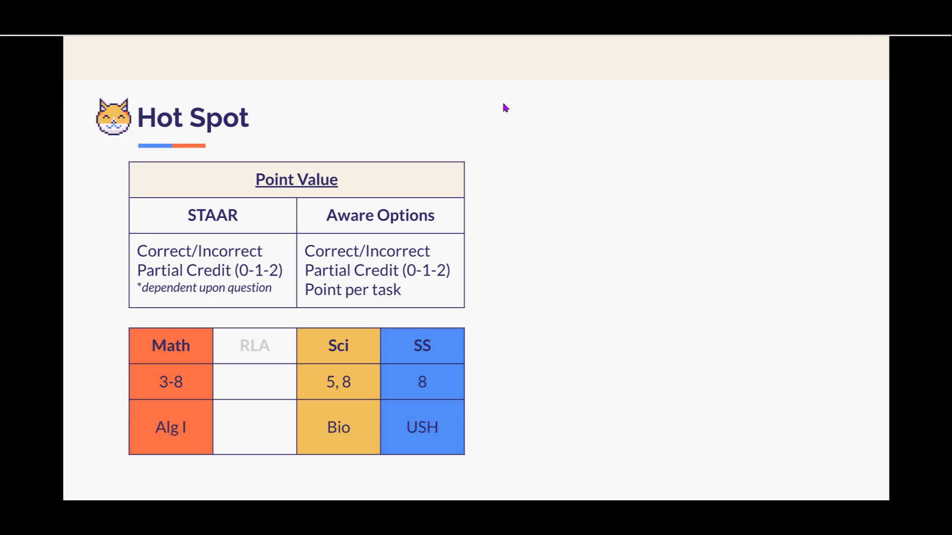
left_click(431, 93)
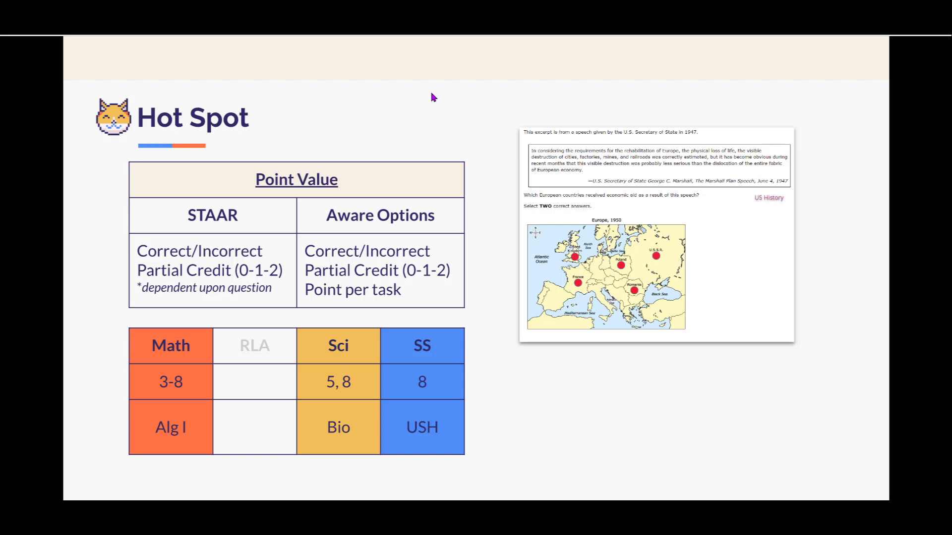
left_click(436, 88)
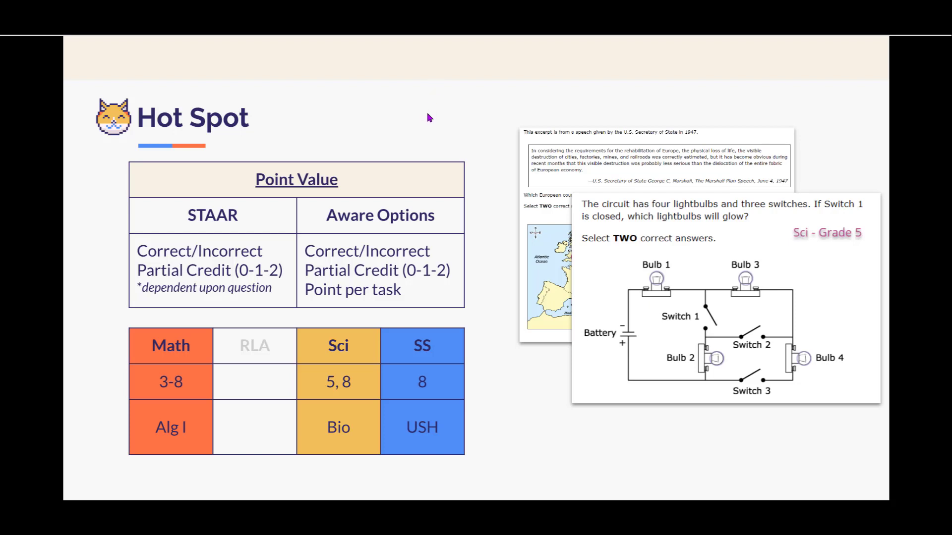
left_click(439, 119)
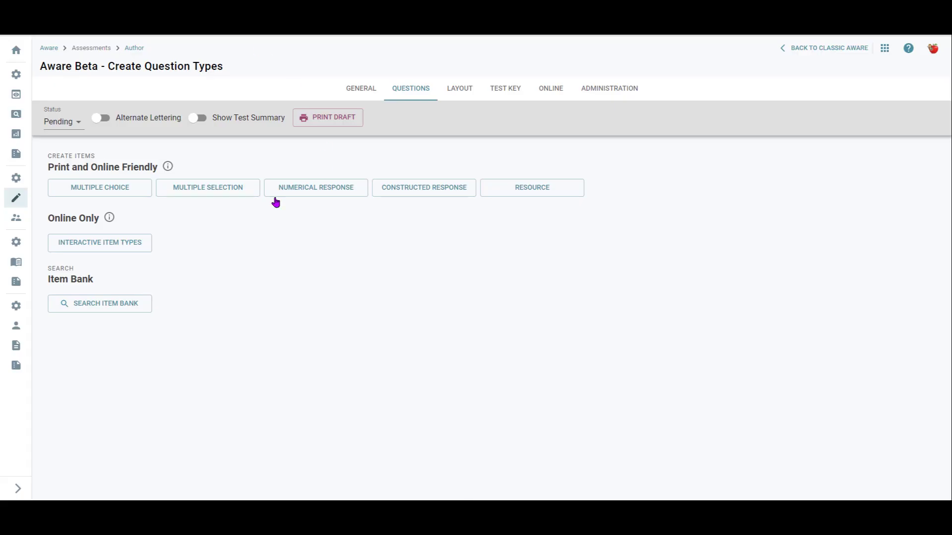
- Start a new interactive question with the Hot Spot interaction type
left_click(106, 245)
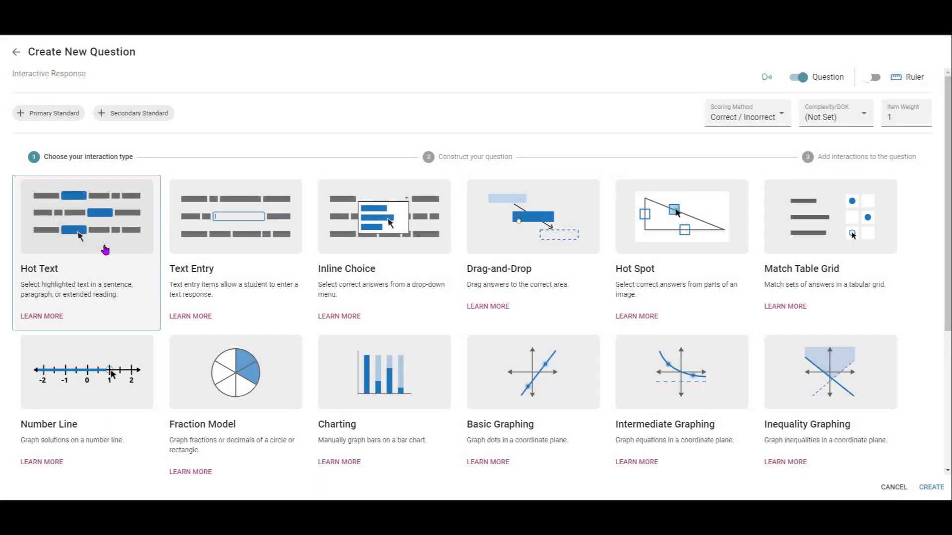
left_click(675, 212)
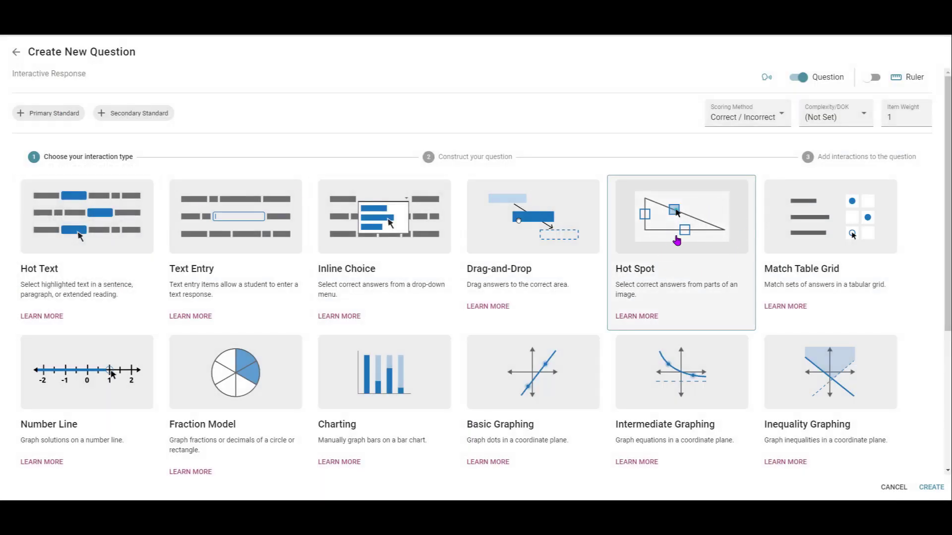
double_click(641, 228)
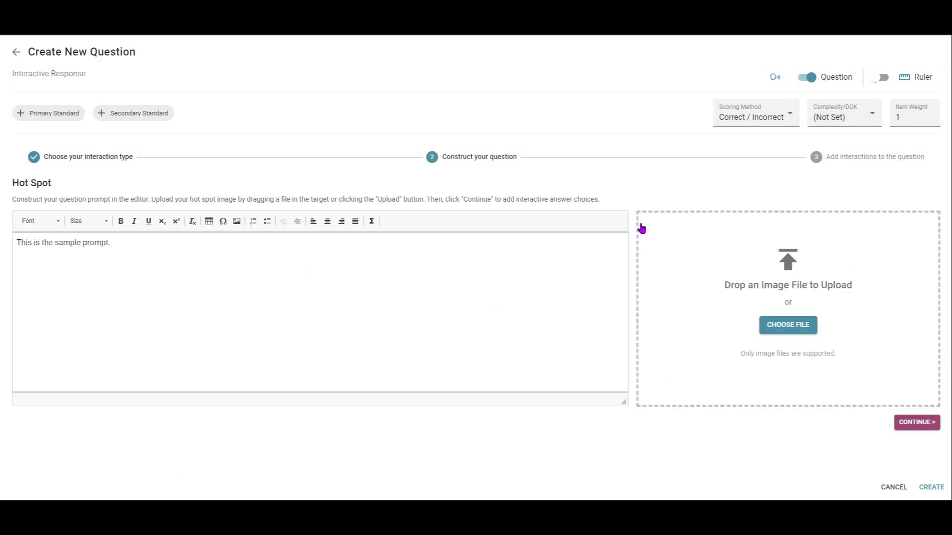
- Assign Mathematics, Grade 8 standard 8.6(A) [S] as the question's primary standard
left_click(41, 116)
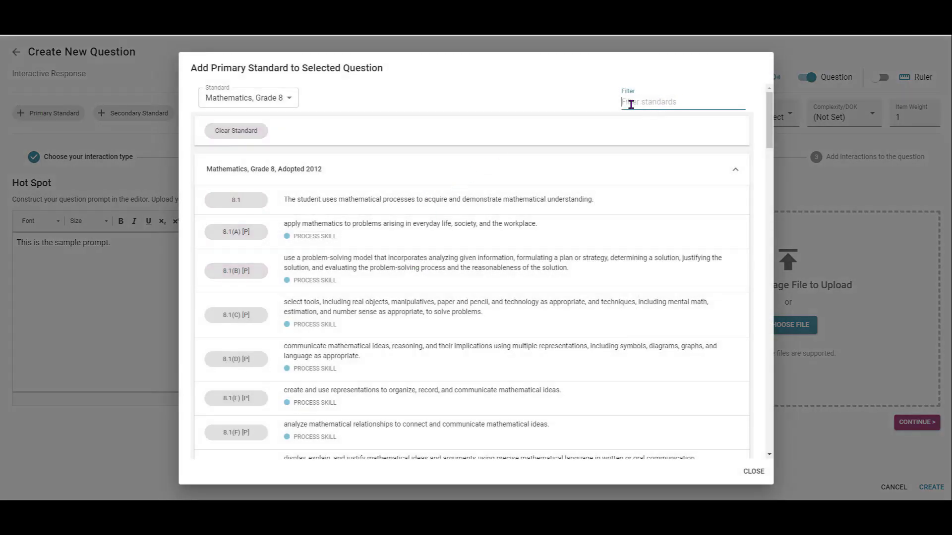
scroll(372, 314, "down", 20)
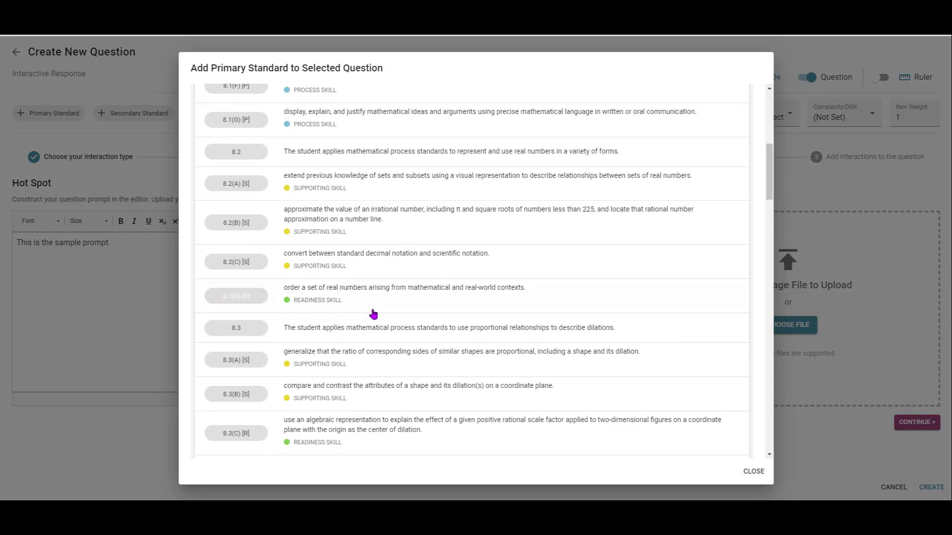
scroll(369, 300, "up", 2)
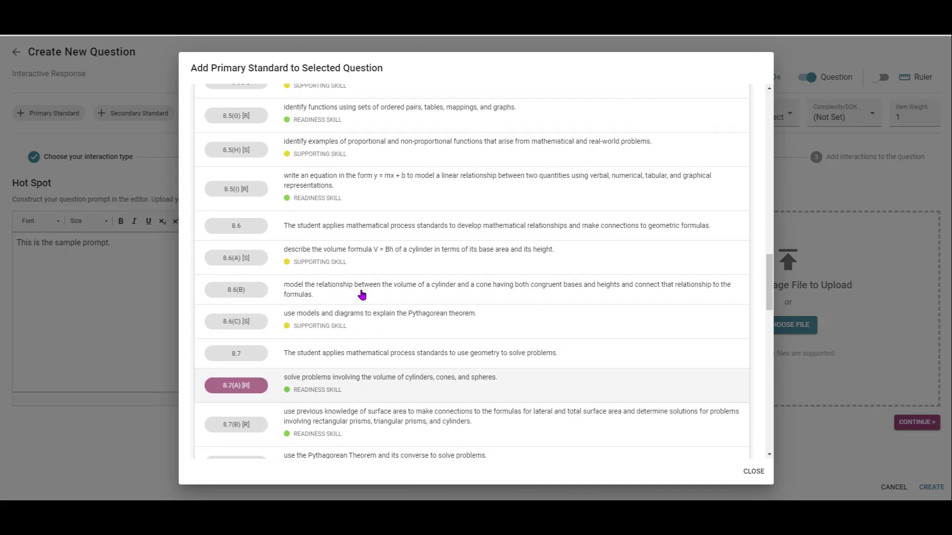
left_click(346, 262)
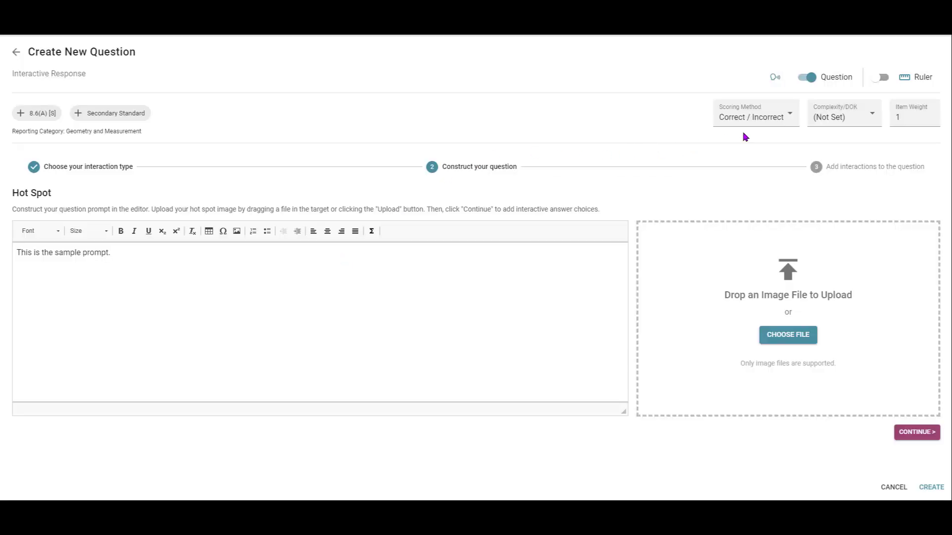
- Set the question's scoring method to Partial Credit (0-1-2) and its complexity to DOK2
left_click(751, 119)
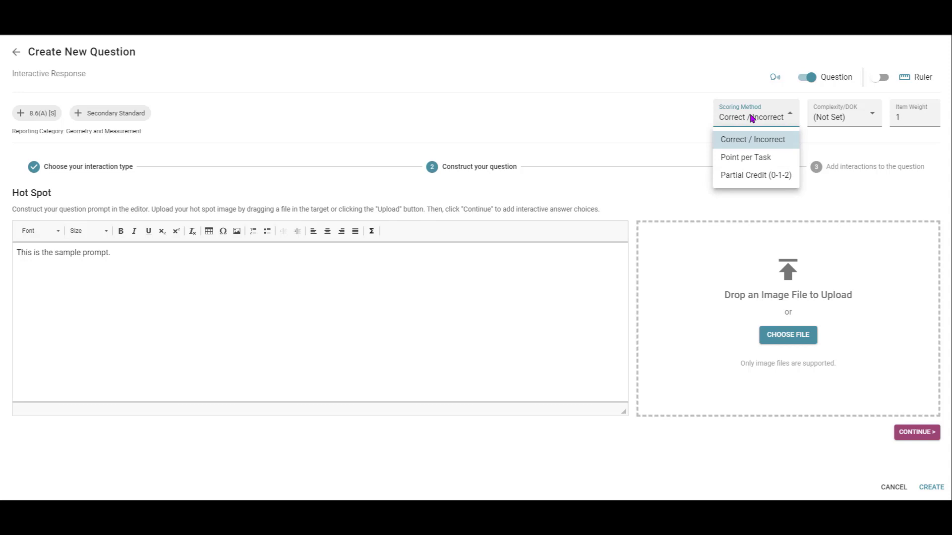
left_click(745, 177)
left_click(842, 125)
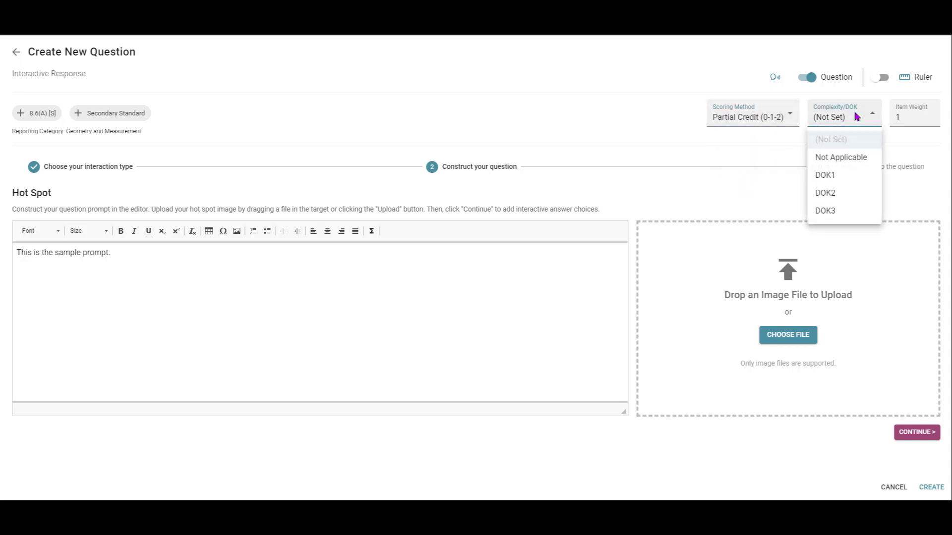
left_click(856, 195)
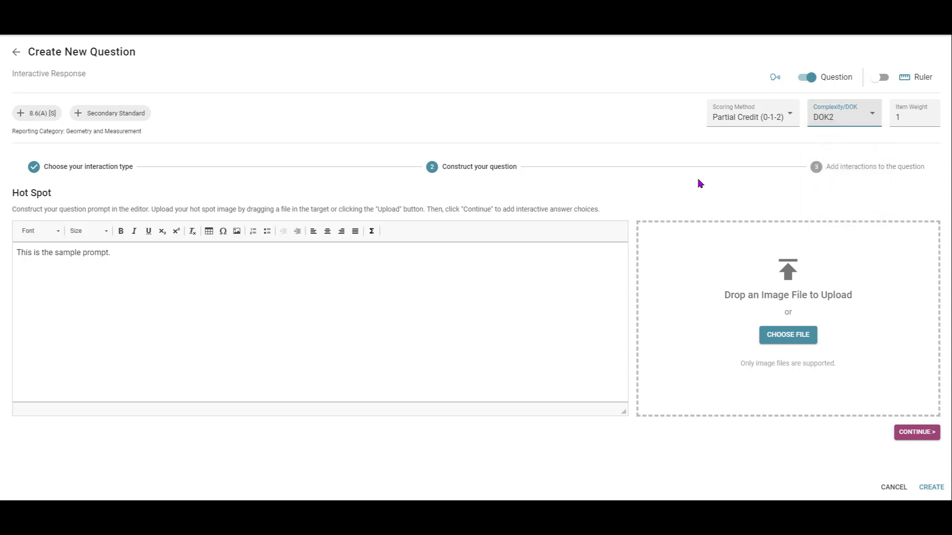
- Replace the sample prompt with "Which TWO spots should you avoid petting most cats?", with TWO in bold
left_click(127, 255)
left_click_drag(127, 254, 2, 254)
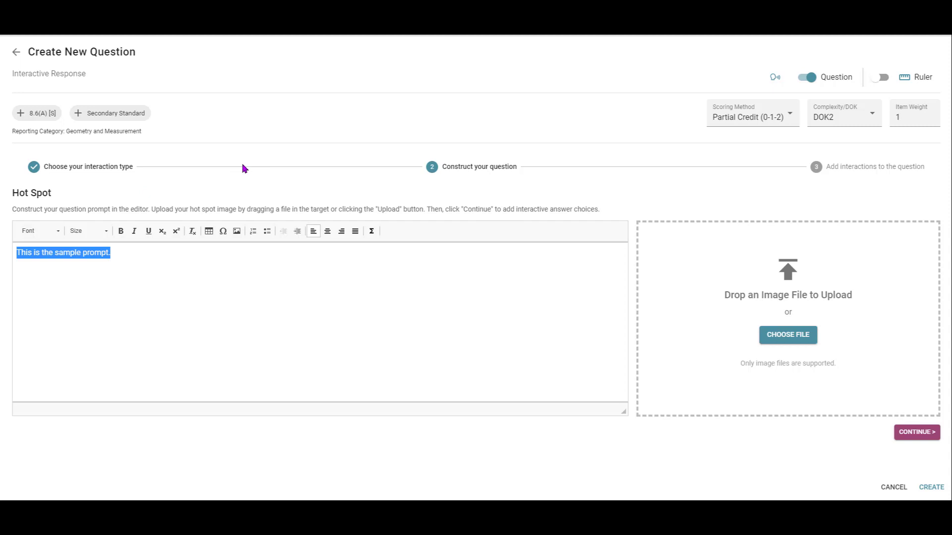
type("Which")
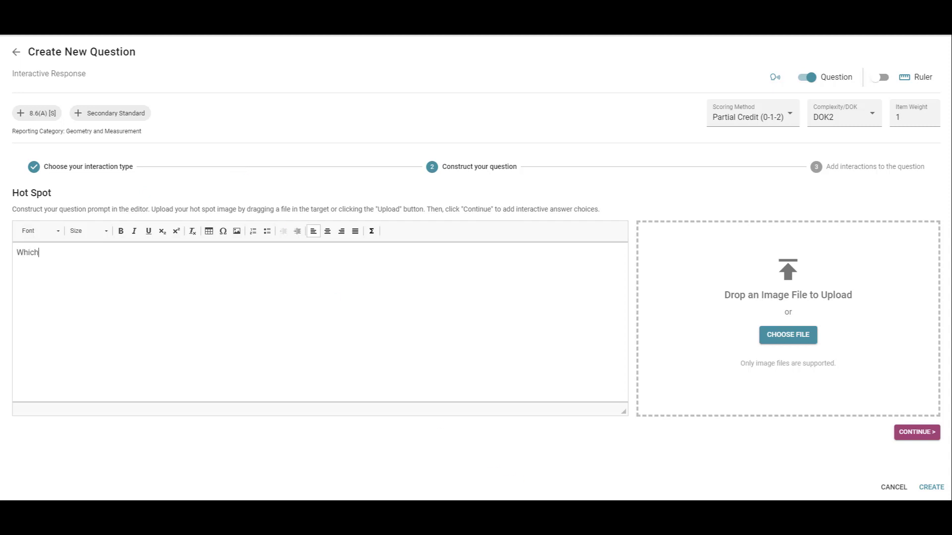
type("TWO spots should you avoid petting most cats?")
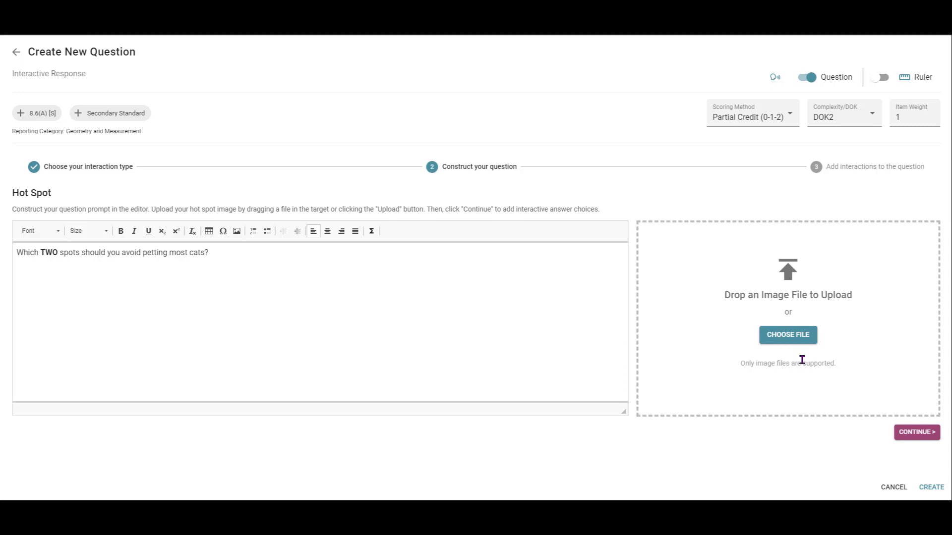
- Upload cat.jpg as the hot spot image and continue to adding interactions to the question
left_click(808, 333)
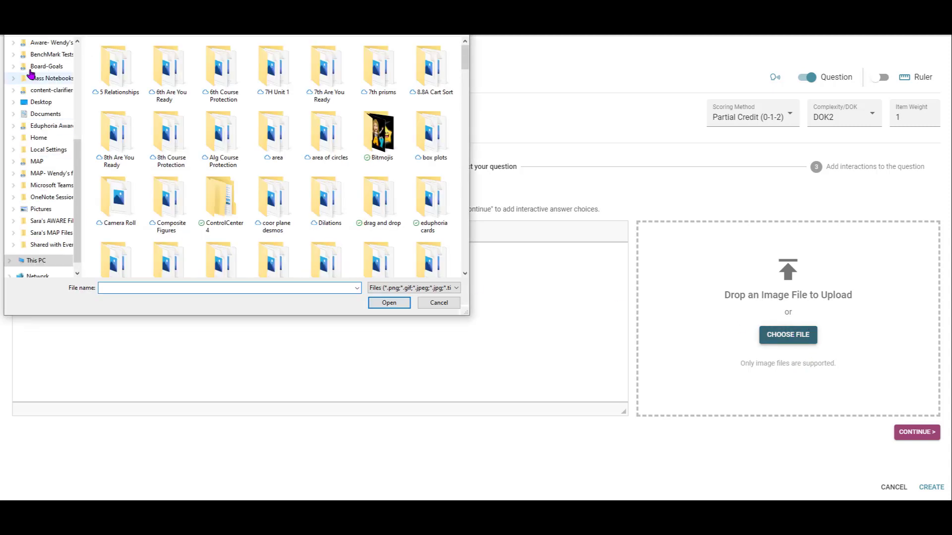
type("cats")
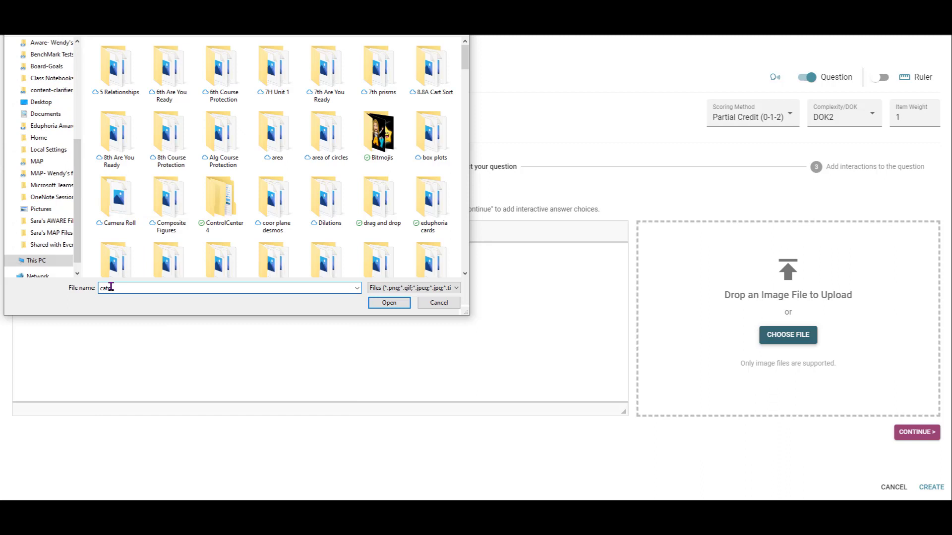
key("BackSpace")
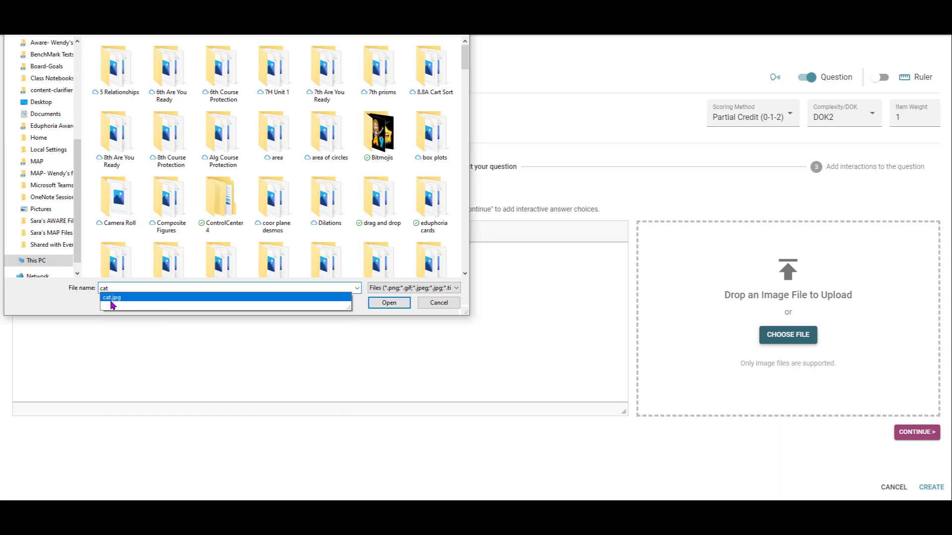
left_click(111, 298)
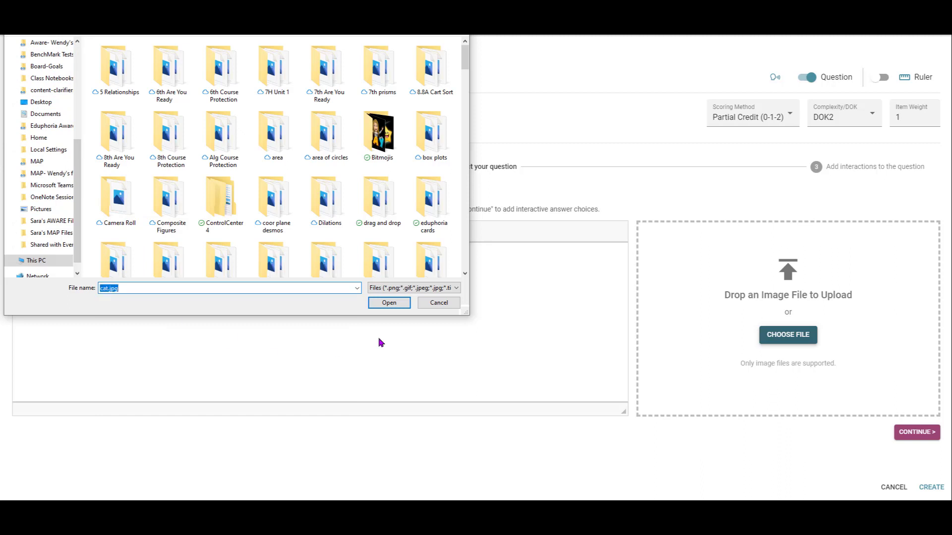
left_click(391, 302)
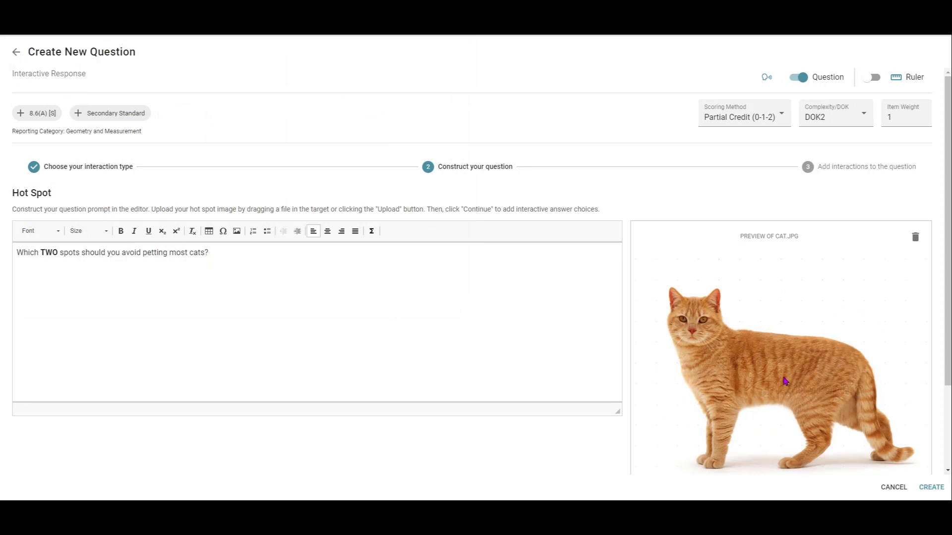
scroll(792, 331, "down", 2)
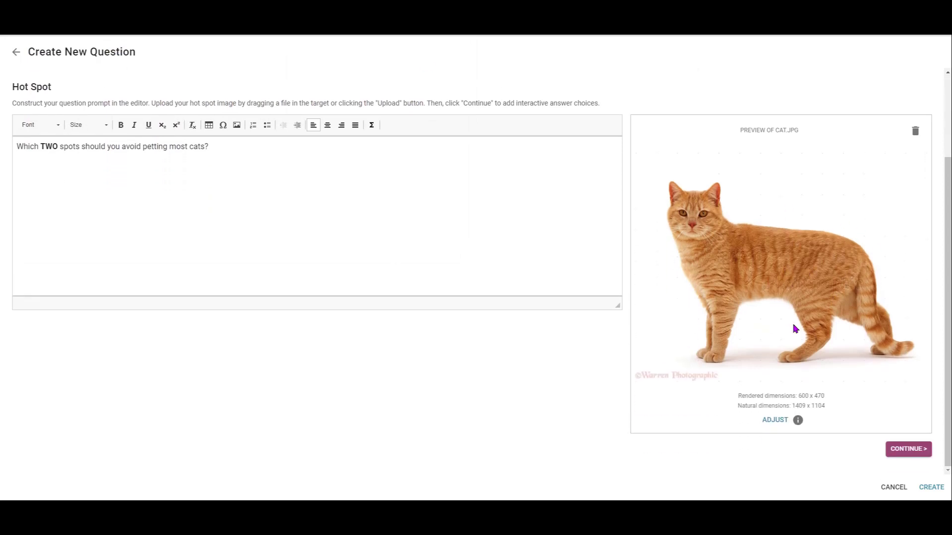
left_click(907, 450)
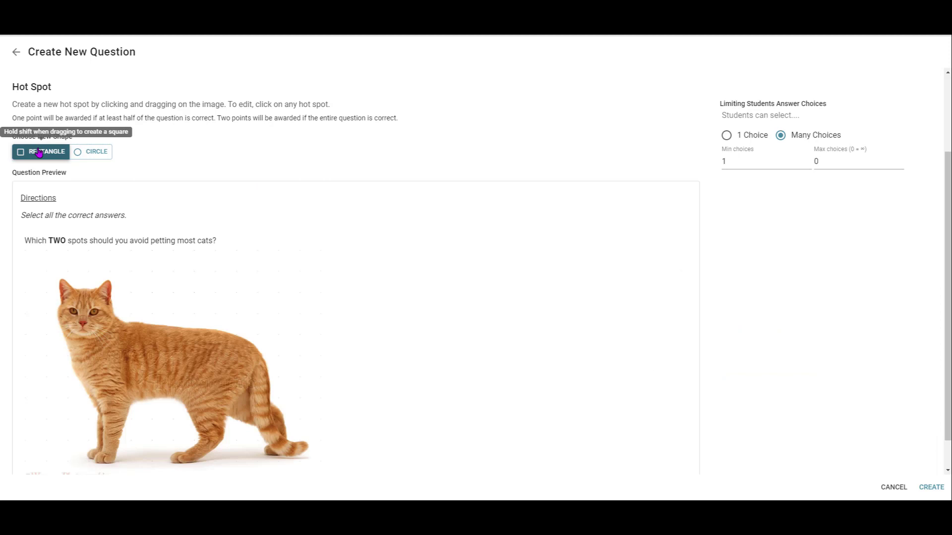
- Draw a small rectangular hot spot between the cat's ears on the image
left_click(92, 153)
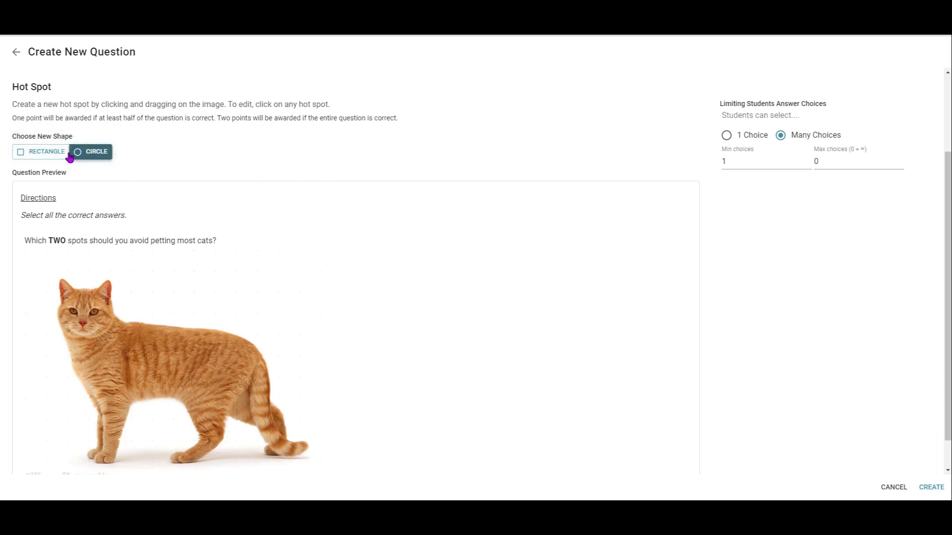
left_click(60, 155)
left_click(96, 153)
left_click(36, 155)
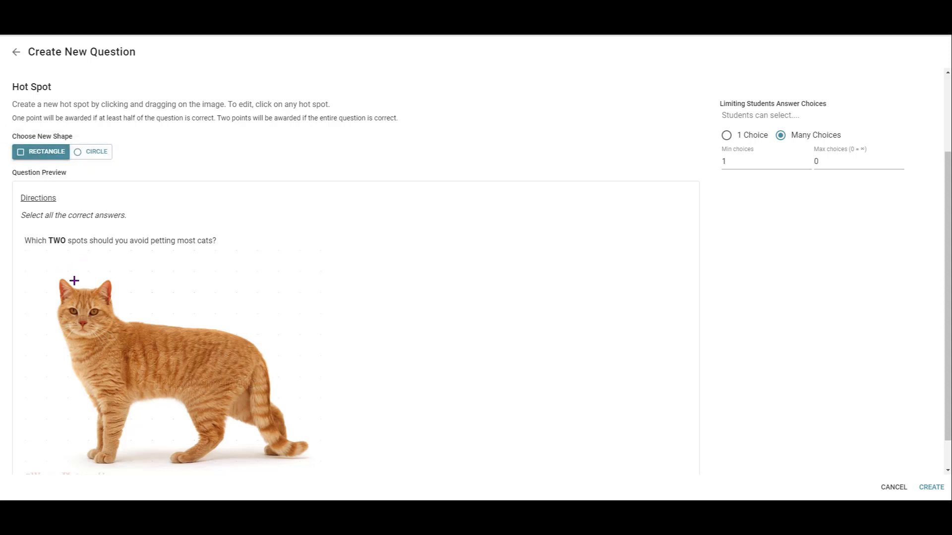
left_click_drag(71, 281, 97, 295)
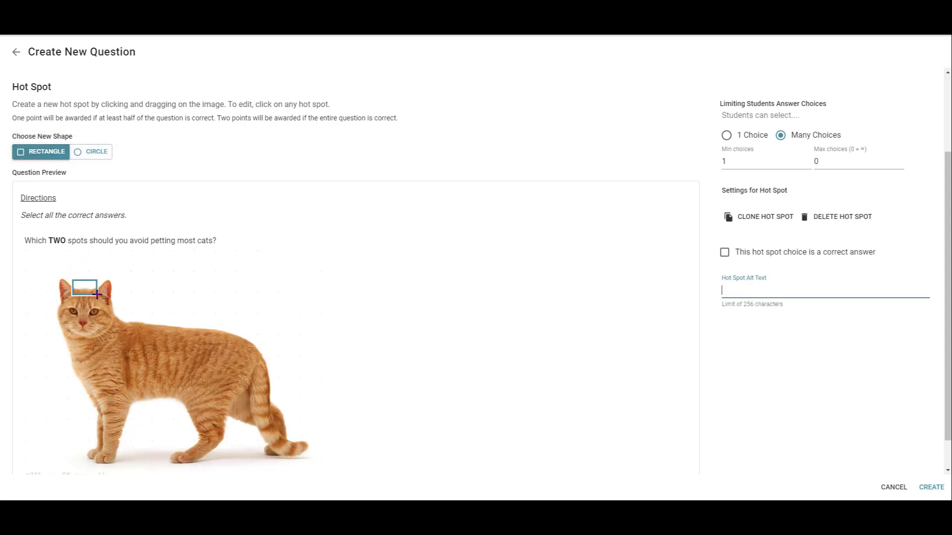
left_click(41, 155)
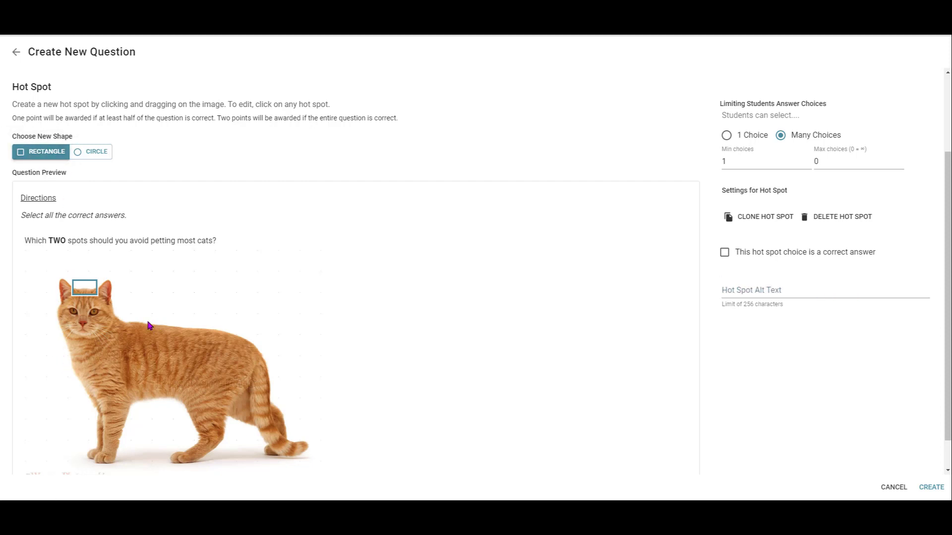
left_click(189, 334)
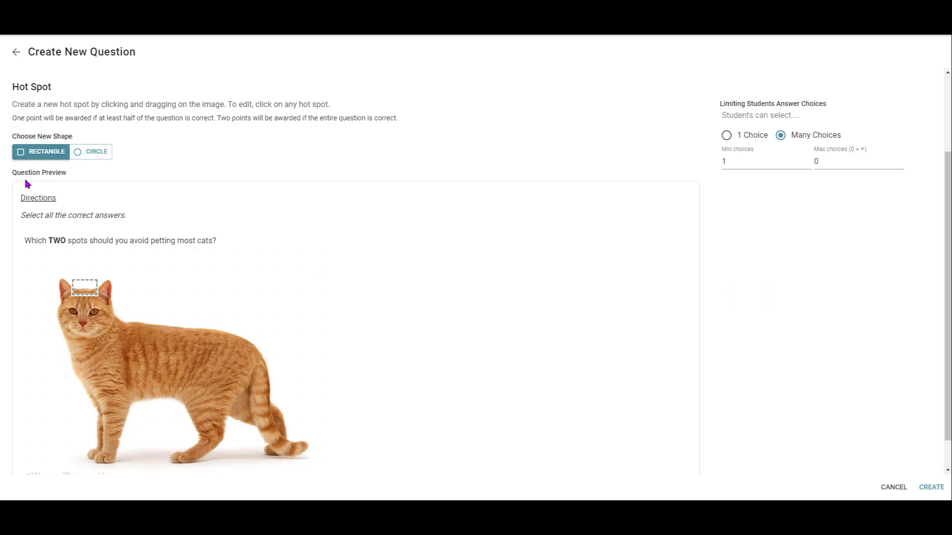
- Draw three more rectangular hot spots on the cat's back, the end of its tail and its belly
left_click_drag(142, 313, 196, 334)
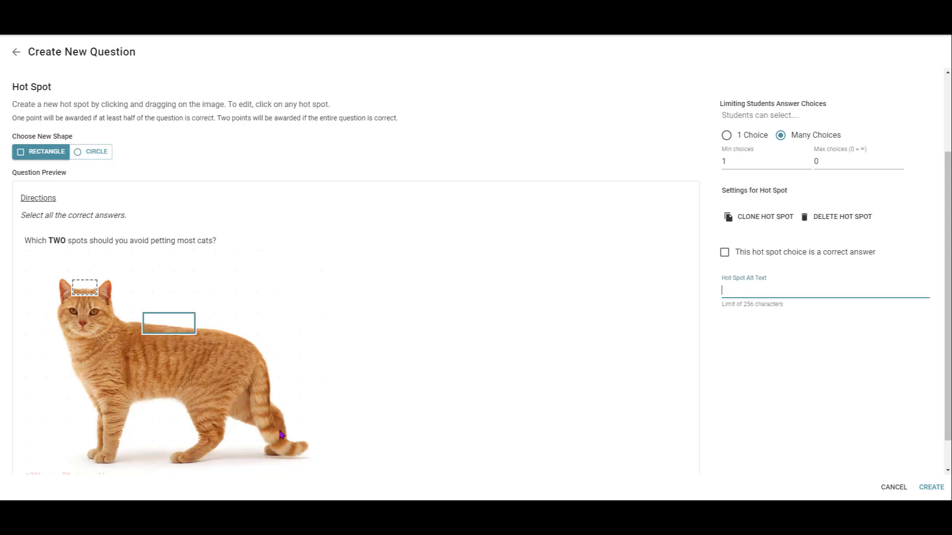
left_click_drag(275, 432, 312, 458)
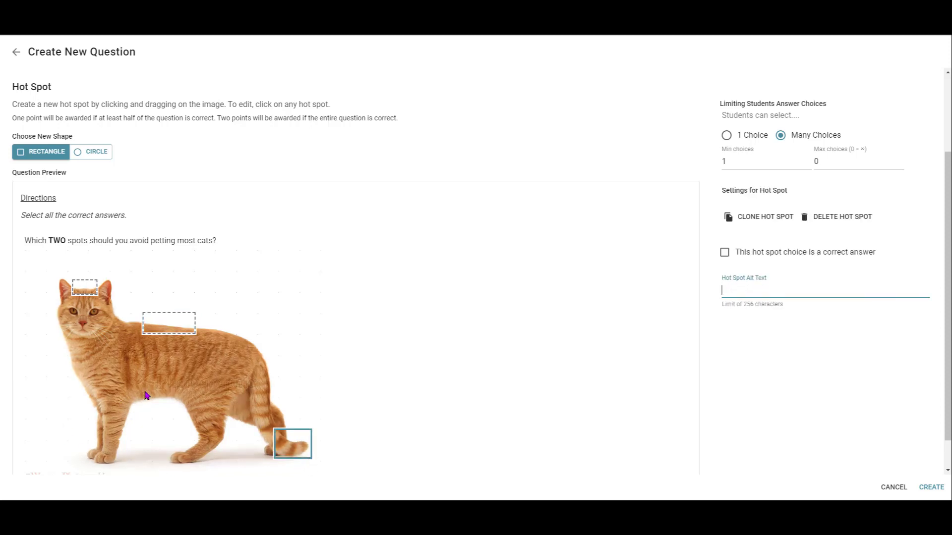
left_click_drag(138, 383, 180, 408)
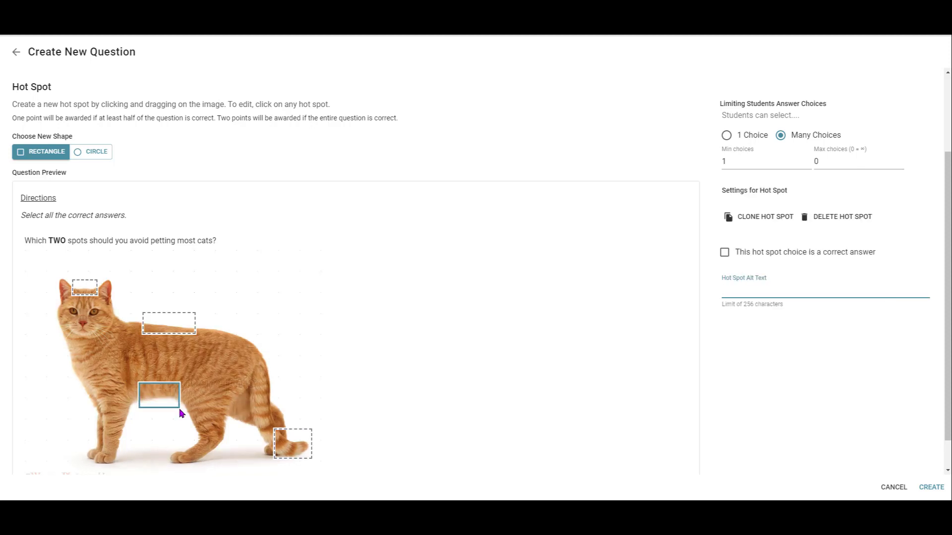
left_click(73, 335)
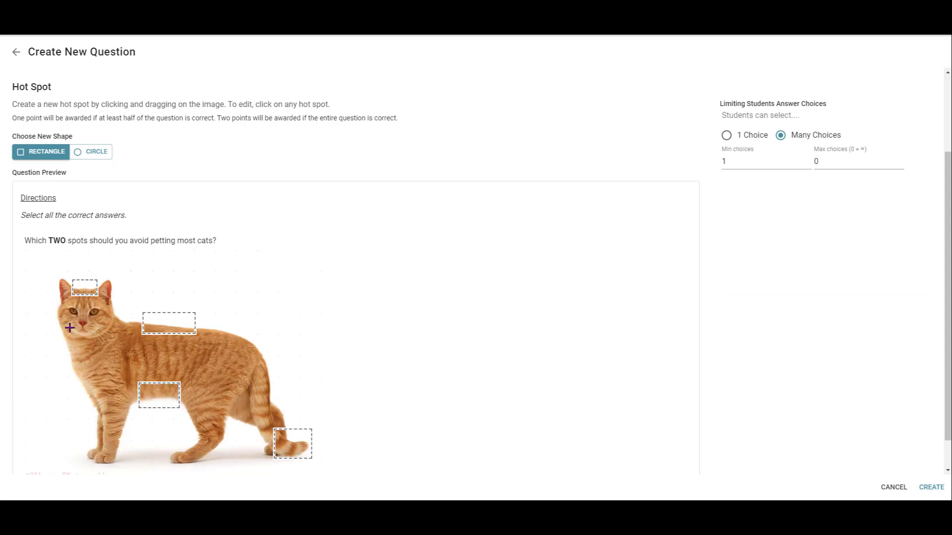
- Draw a rectangular hot spot on the cat's chin and allow students many choices with a maximum of 2
left_click_drag(69, 328, 99, 344)
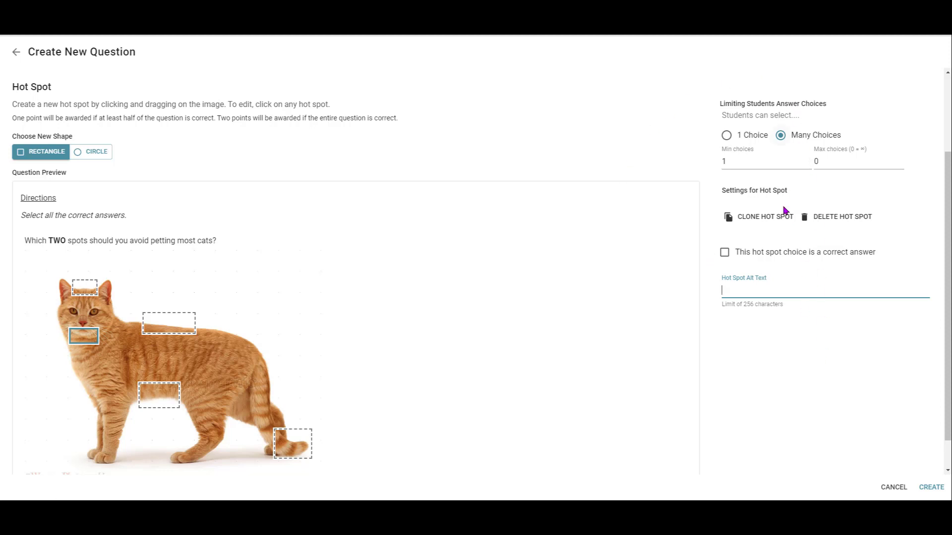
left_click(726, 136)
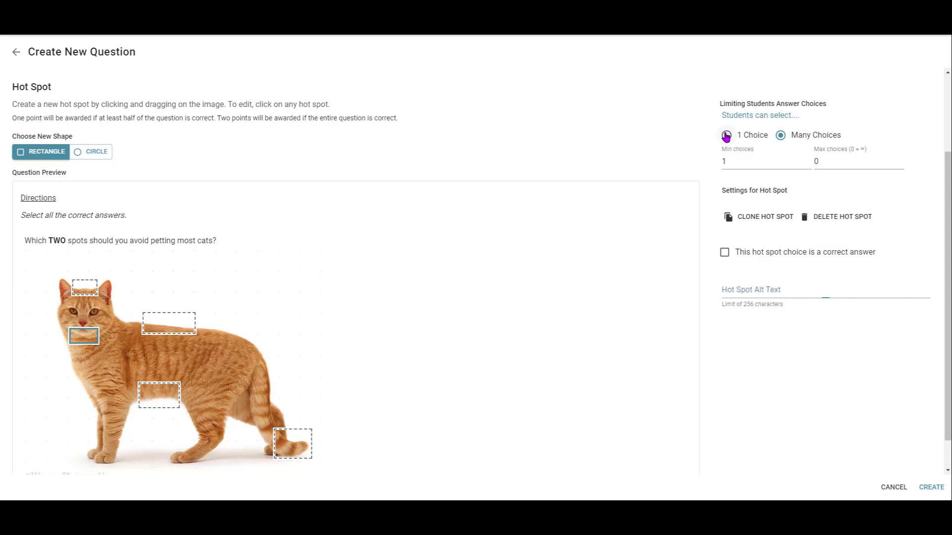
left_click(781, 137)
left_click(835, 156)
- Mark the hot spots on the cat's belly and tail as correct answers
left_click(153, 401)
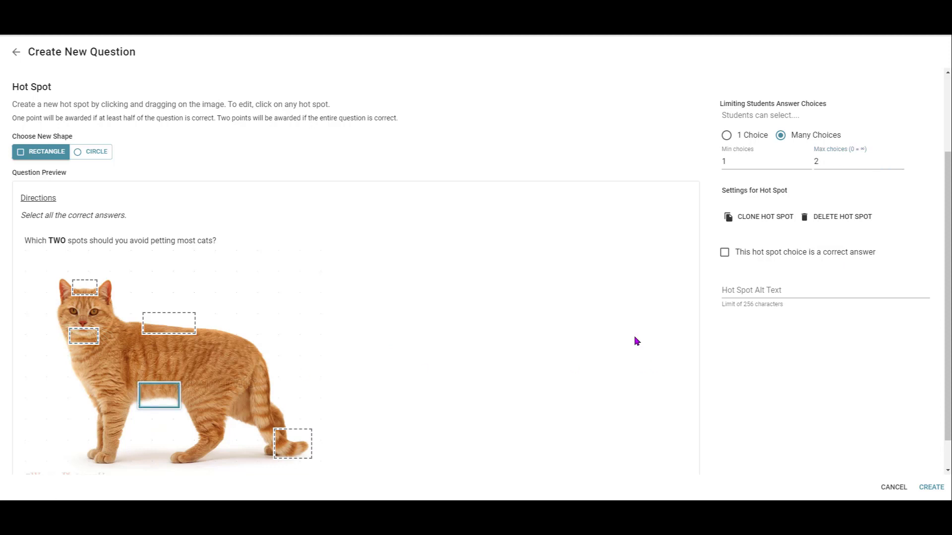
left_click(725, 252)
left_click(292, 444)
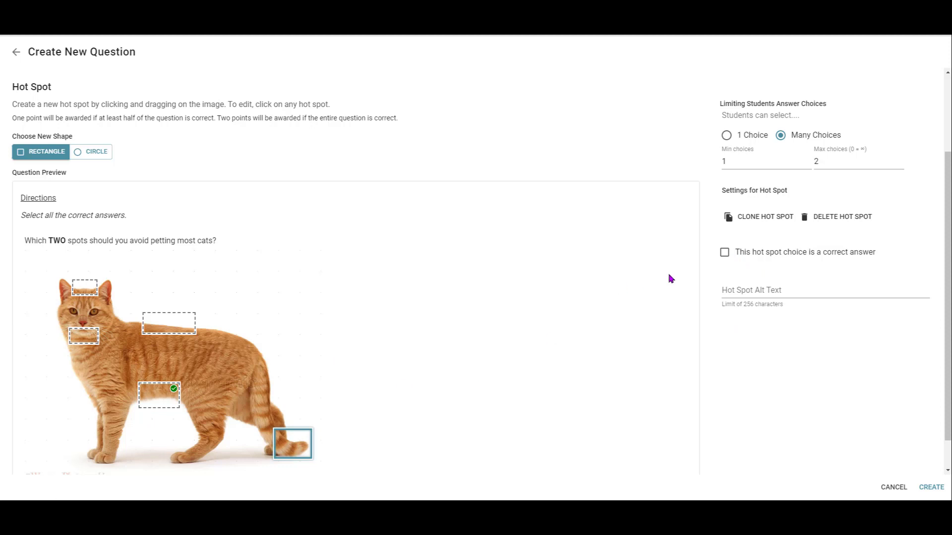
left_click(724, 253)
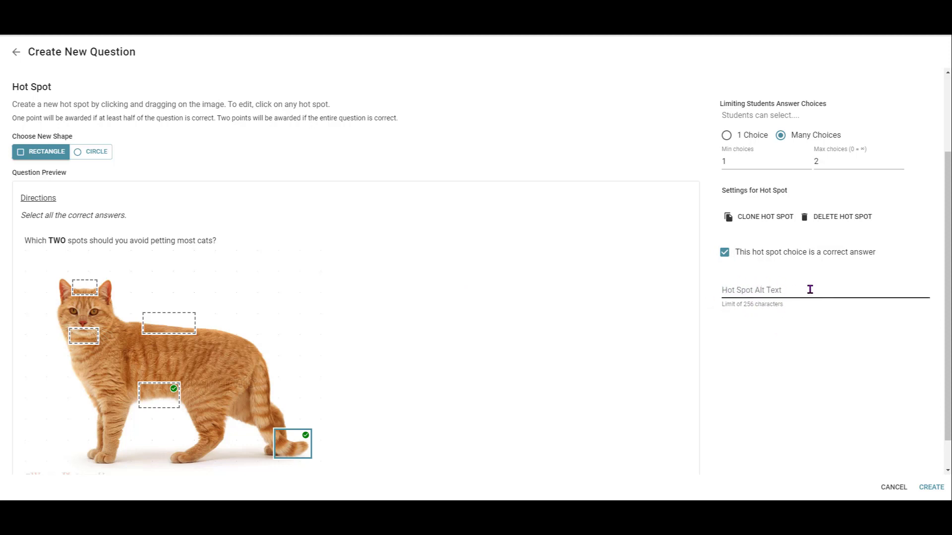
- Set the alt text of the hot spots between the ears, below the mouth and on the back to "forehead", "chin" and "back"
left_click(75, 292)
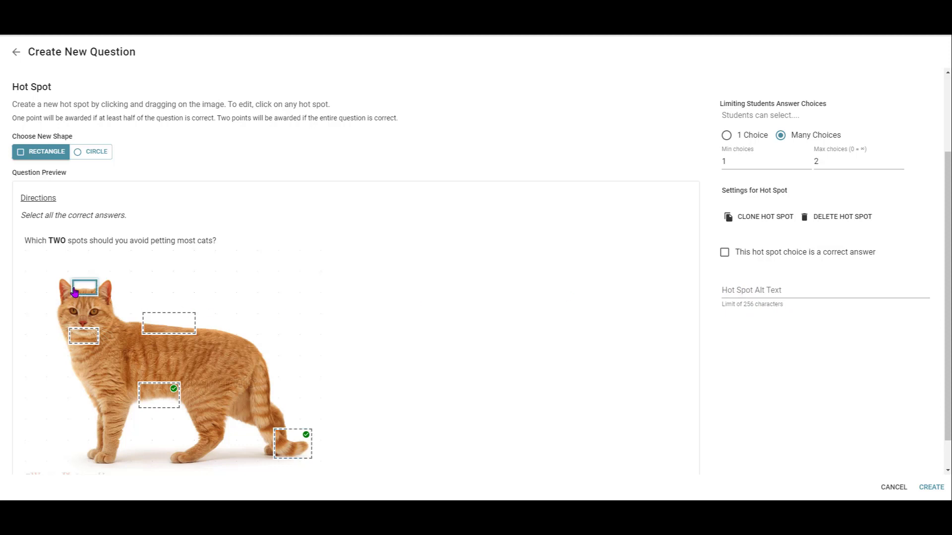
left_click(764, 290)
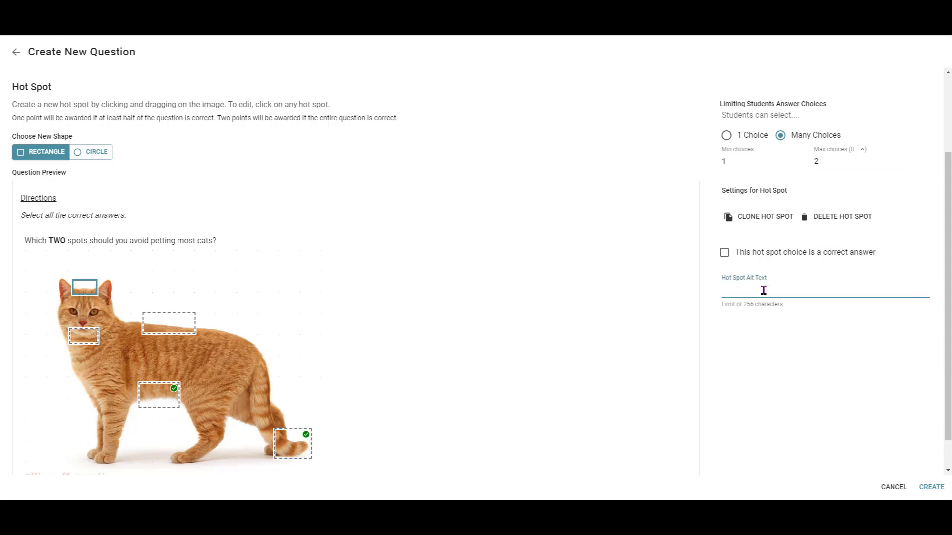
type("forehead")
left_click(69, 336)
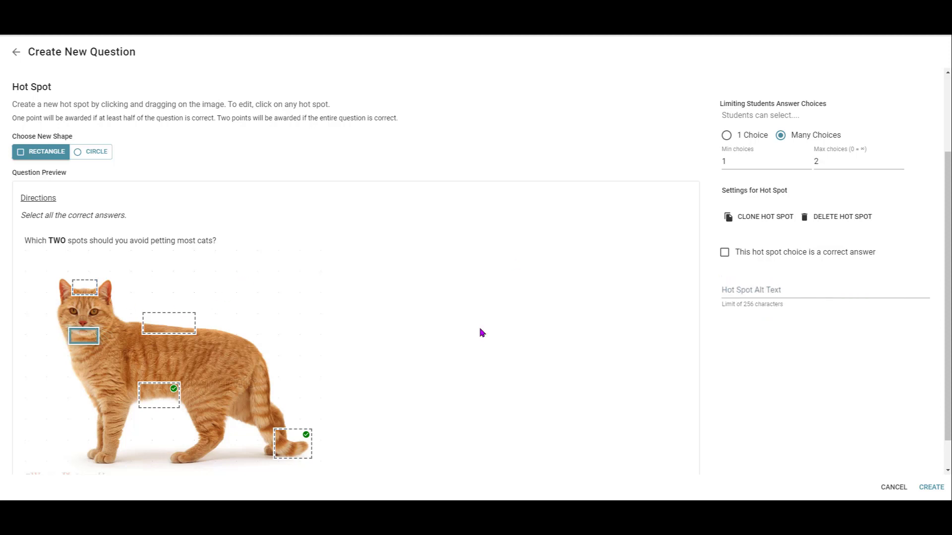
left_click(747, 292)
type("chin")
left_click(169, 322)
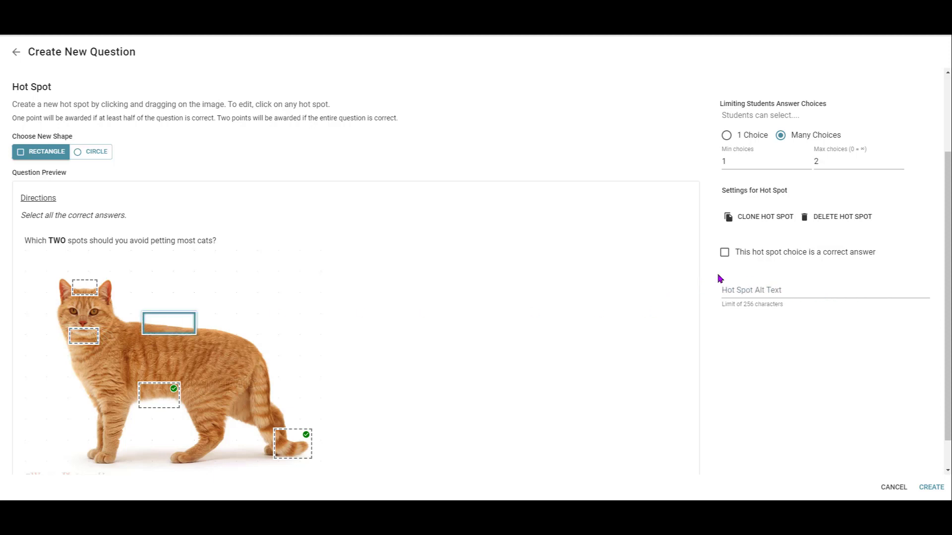
left_click(766, 287)
type("back")
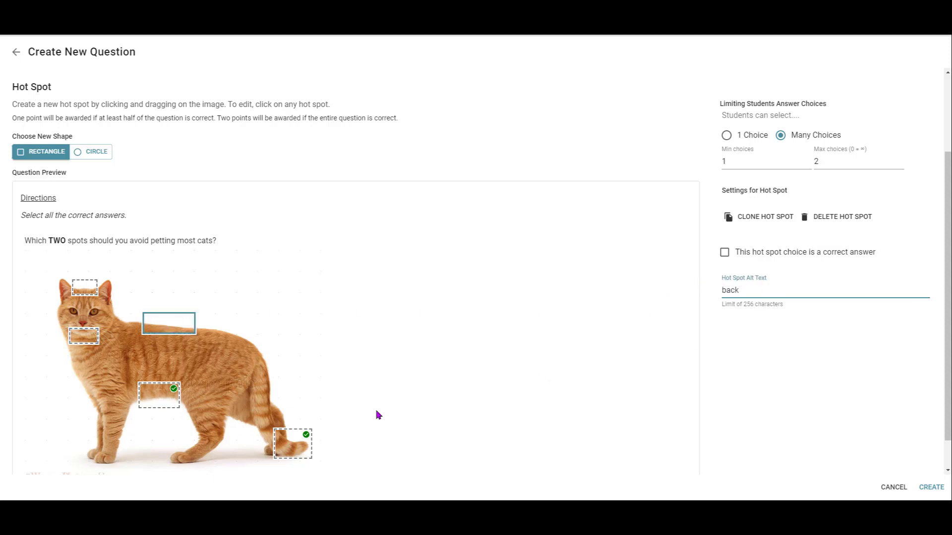
- Set the alt text of the two correct hot spots to "belly" and "tail"
left_click(160, 394)
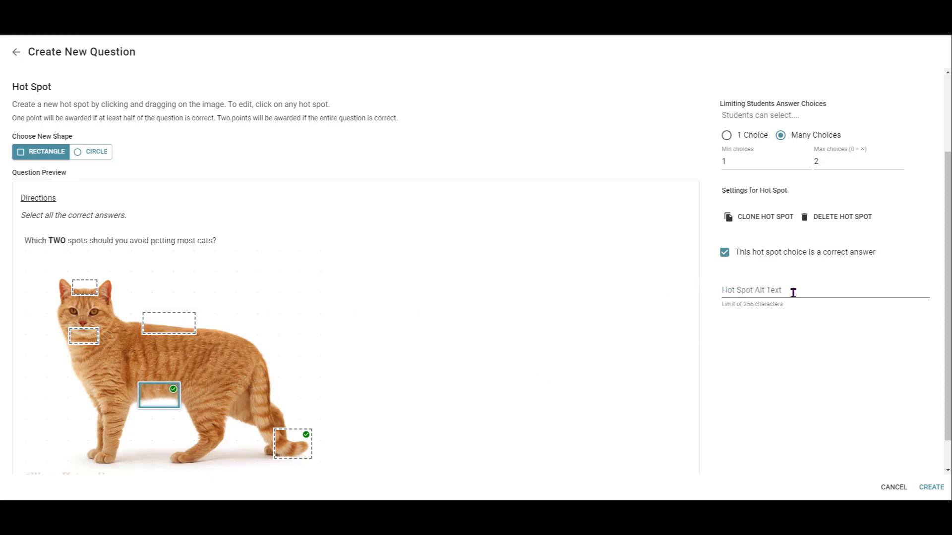
left_click(791, 294)
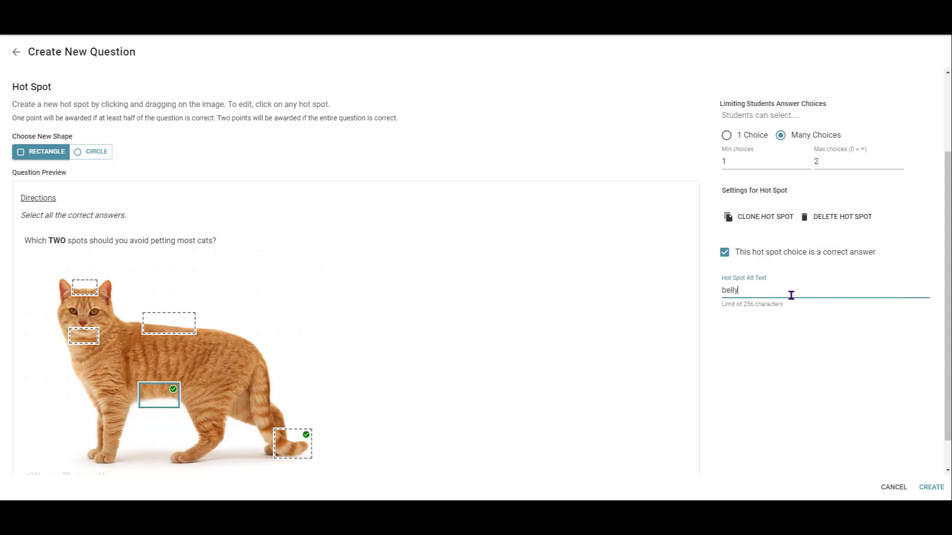
type("belly")
left_click(292, 439)
left_click(781, 290)
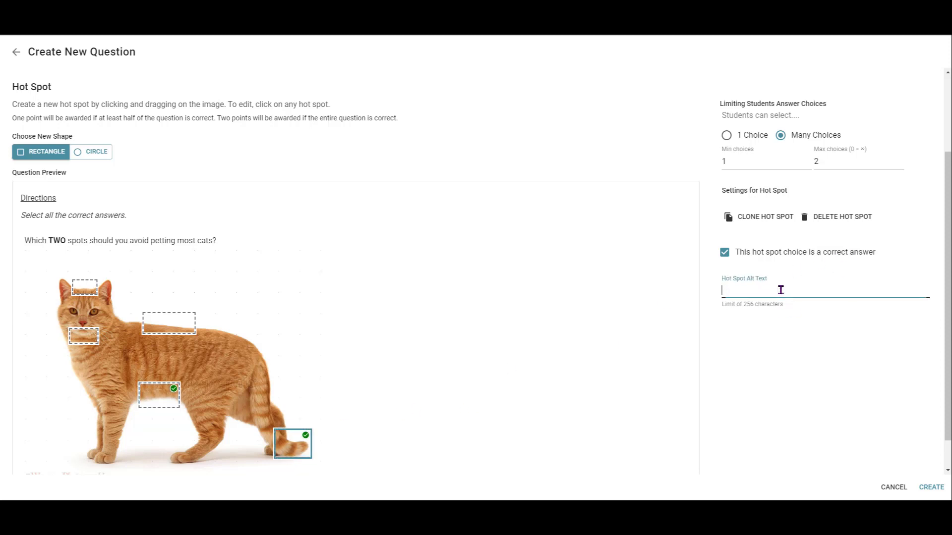
type("tail")
left_click(793, 395)
- Review the question's settings and hot spots, and create the question
scroll(523, 287, "down", 2)
scroll(523, 289, "up", 1)
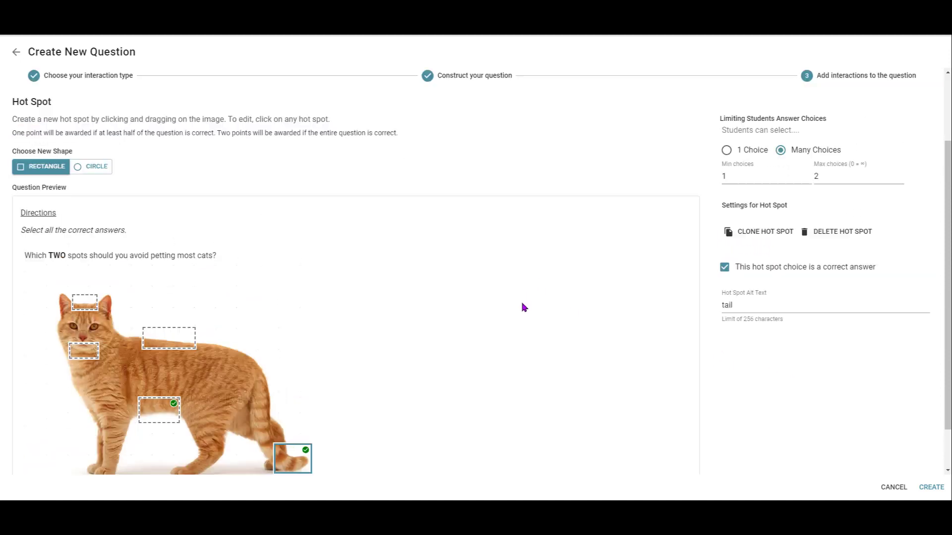
scroll(524, 308, "up", 2)
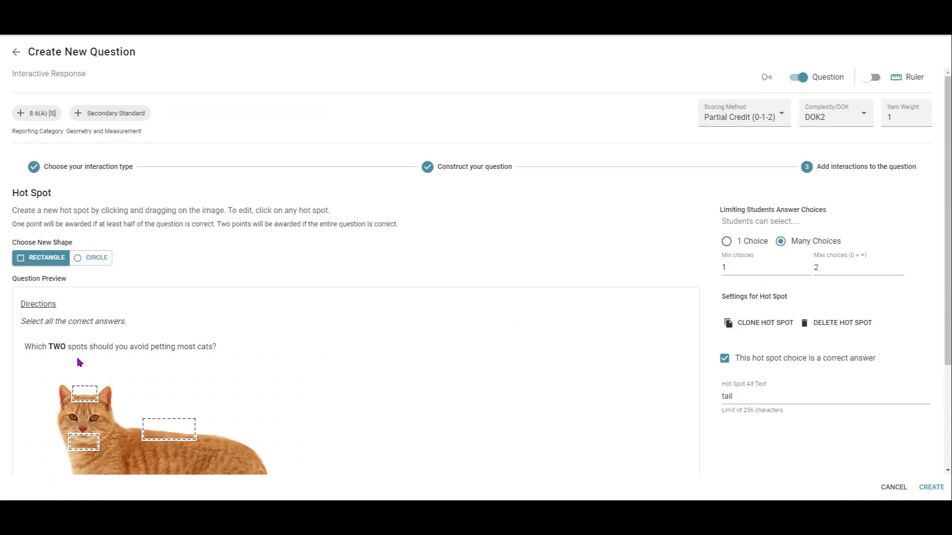
scroll(525, 312, "down", 3)
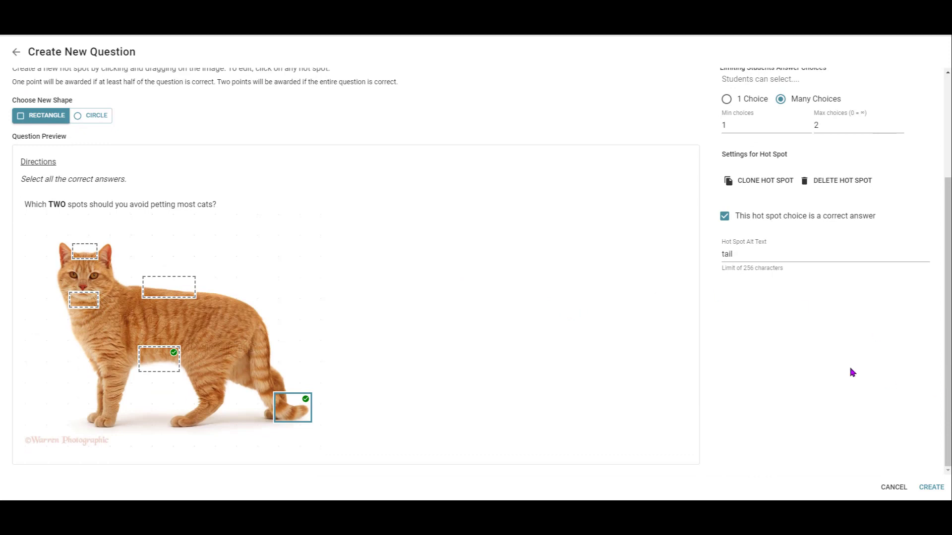
left_click(931, 488)
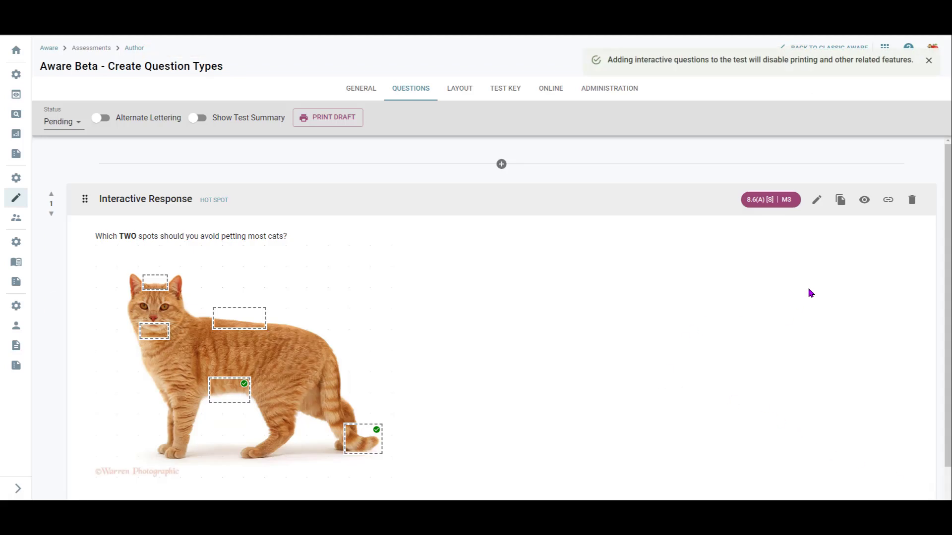
- Preview the new Hot Spot question as students see it online and look over the whole image
left_click(865, 202)
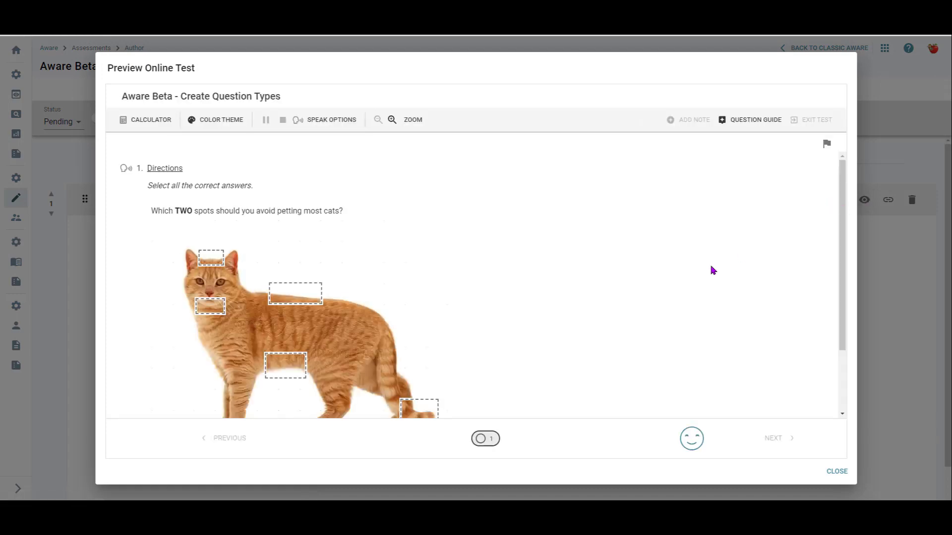
scroll(702, 272, "down", 2)
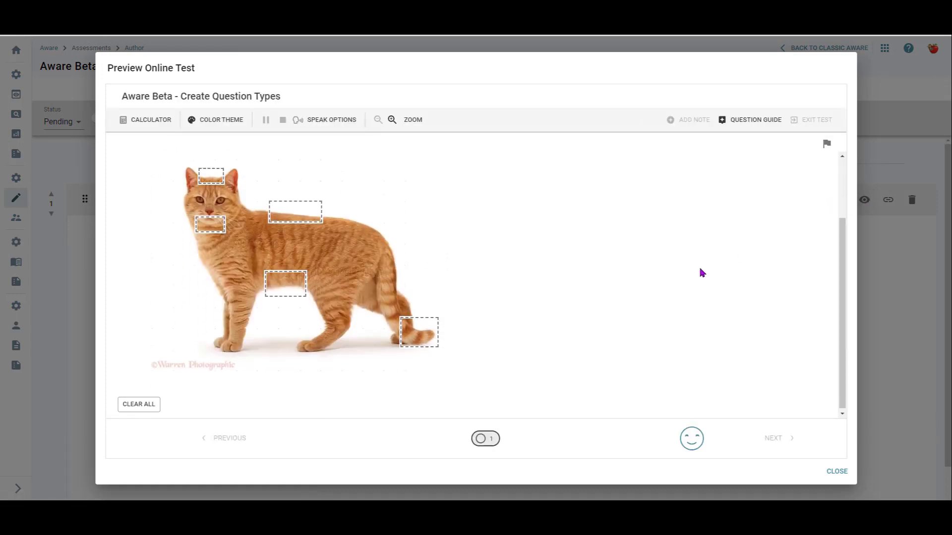
scroll(702, 273, "up", 2)
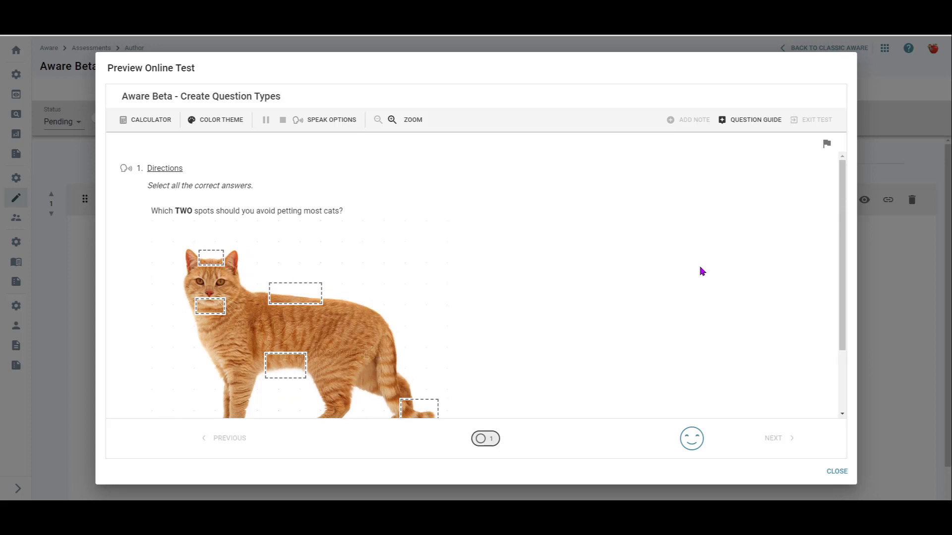